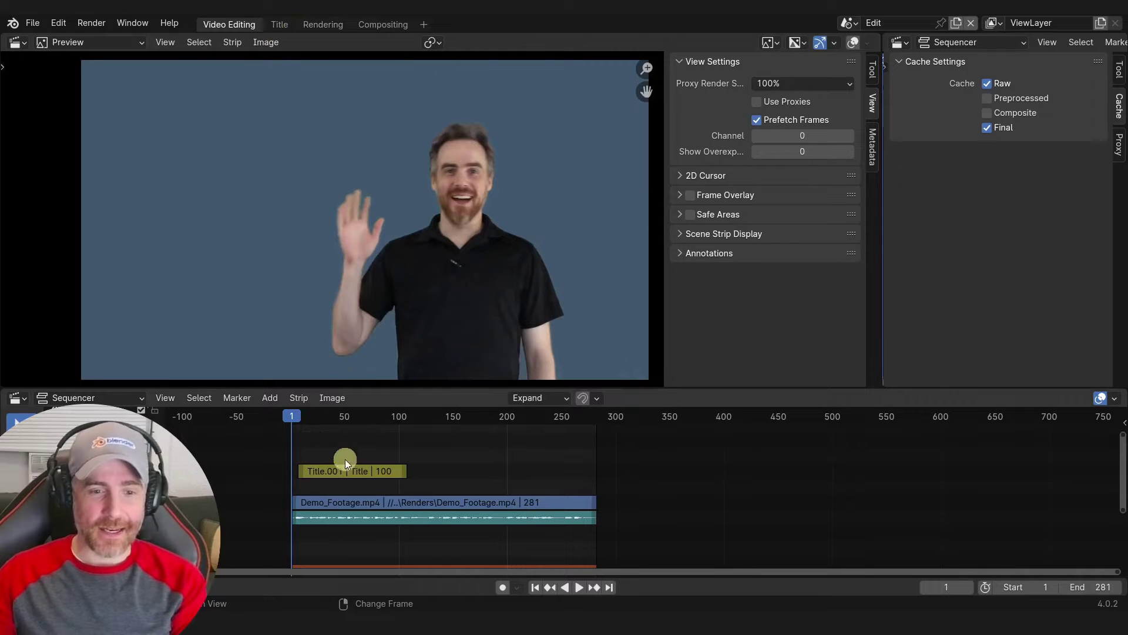
# Switch to the Title workspace to view the camera, Chapter Title objects and plane
pyautogui.click(284, 26)
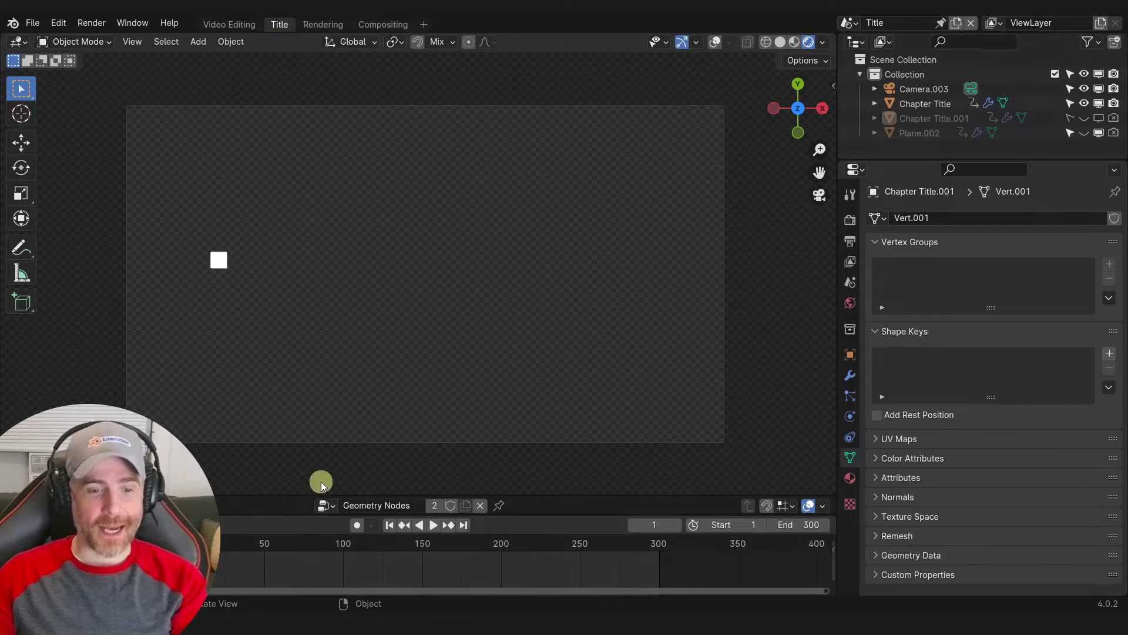
# Play and scrub the title animation, then go back to the Video Editing workspace
pyautogui.press('space')
pyautogui.moveTo(302, 544); pyautogui.dragTo(224, 537)
pyautogui.press('space')
pyautogui.click(850, 23)
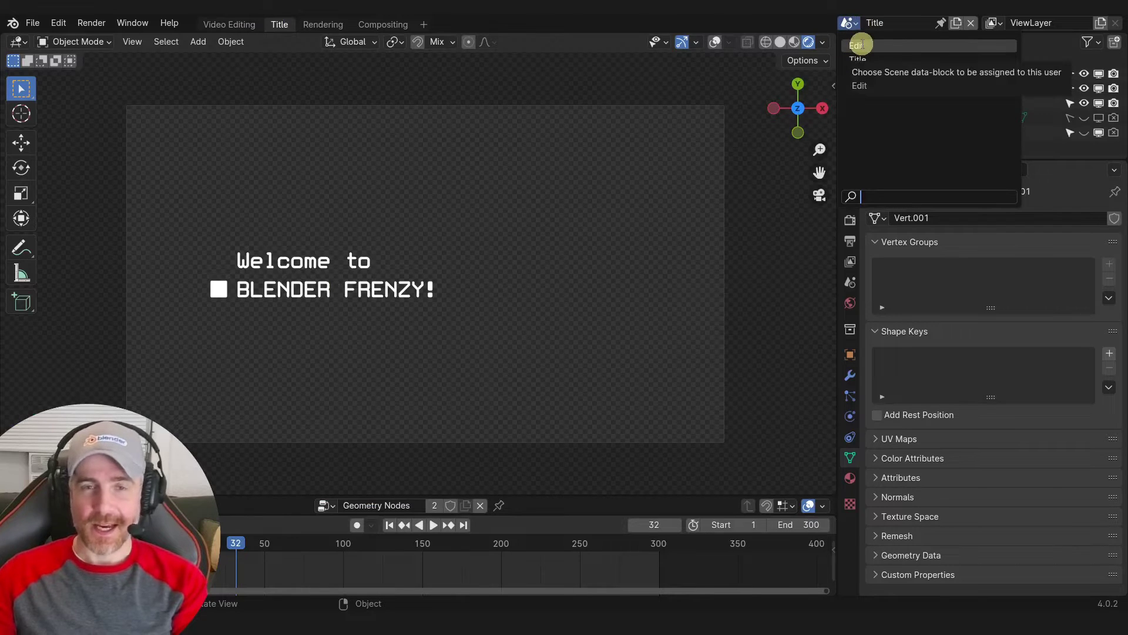
pyautogui.click(226, 25)
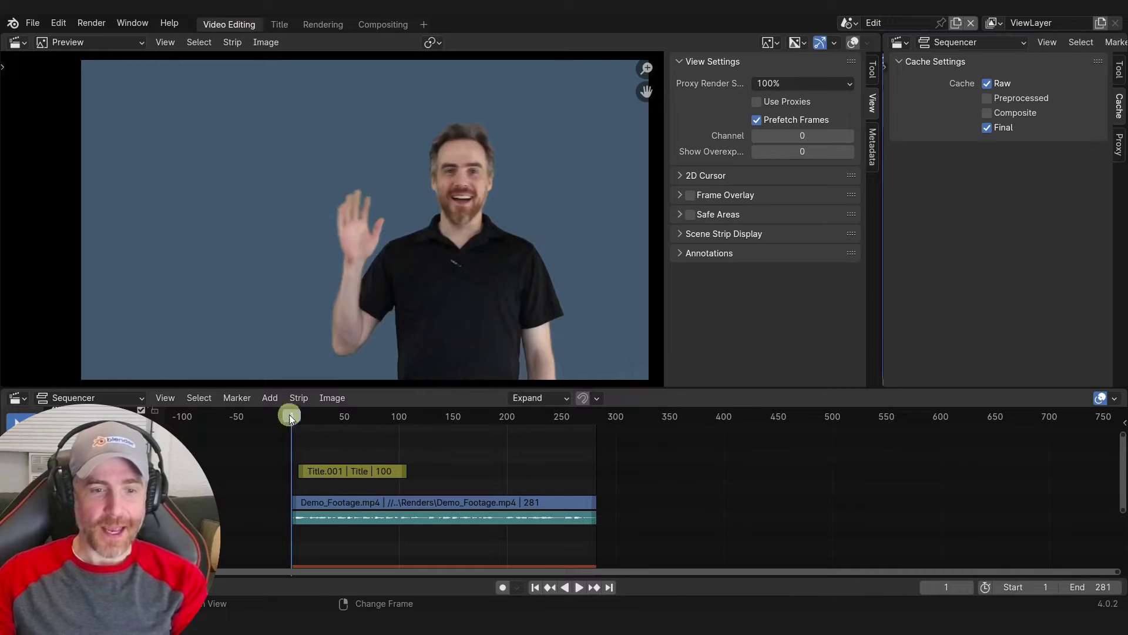
# Select the Title.001 strip, then mute the footage's audio strip with H
pyautogui.click(334, 471)
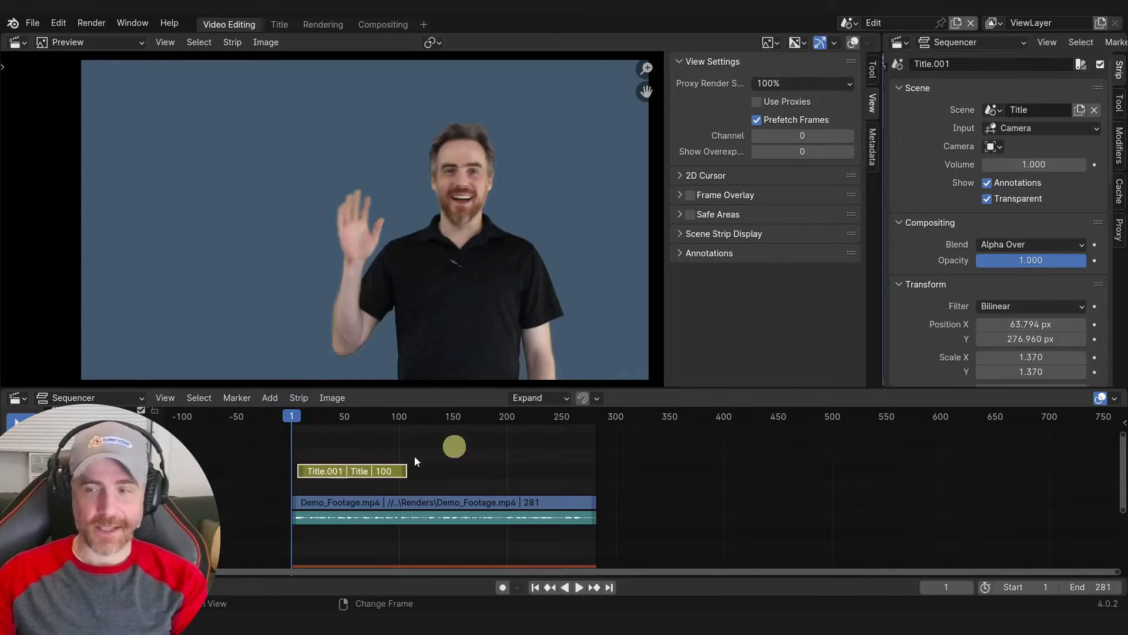
pyautogui.moveTo(294, 416); pyautogui.dragTo(341, 416)
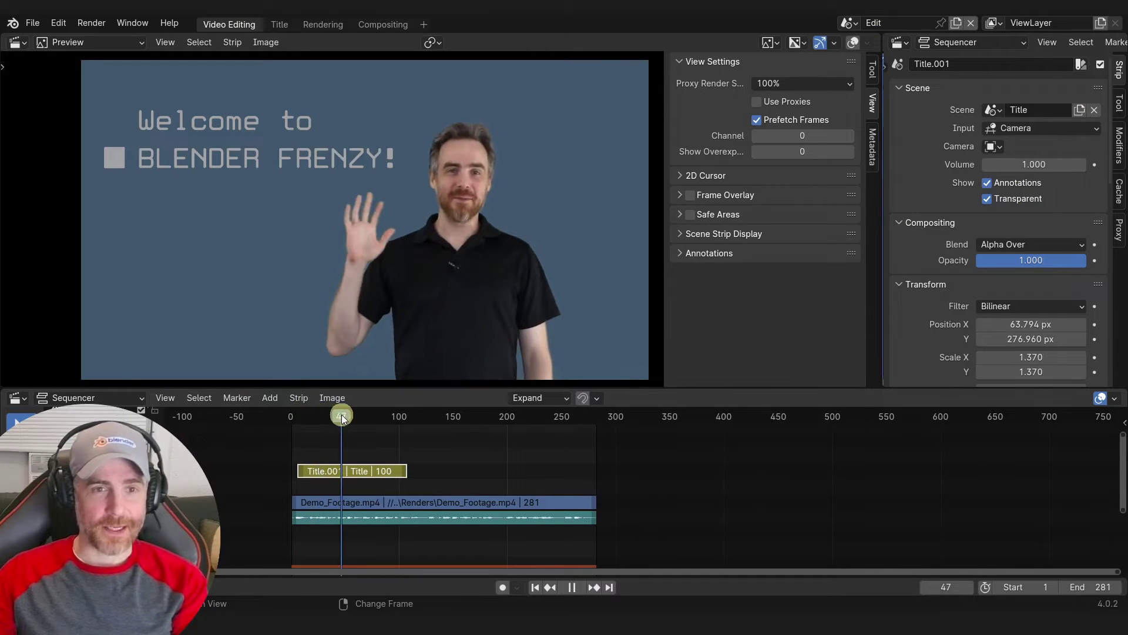
pyautogui.click(423, 521)
pyautogui.press('h')
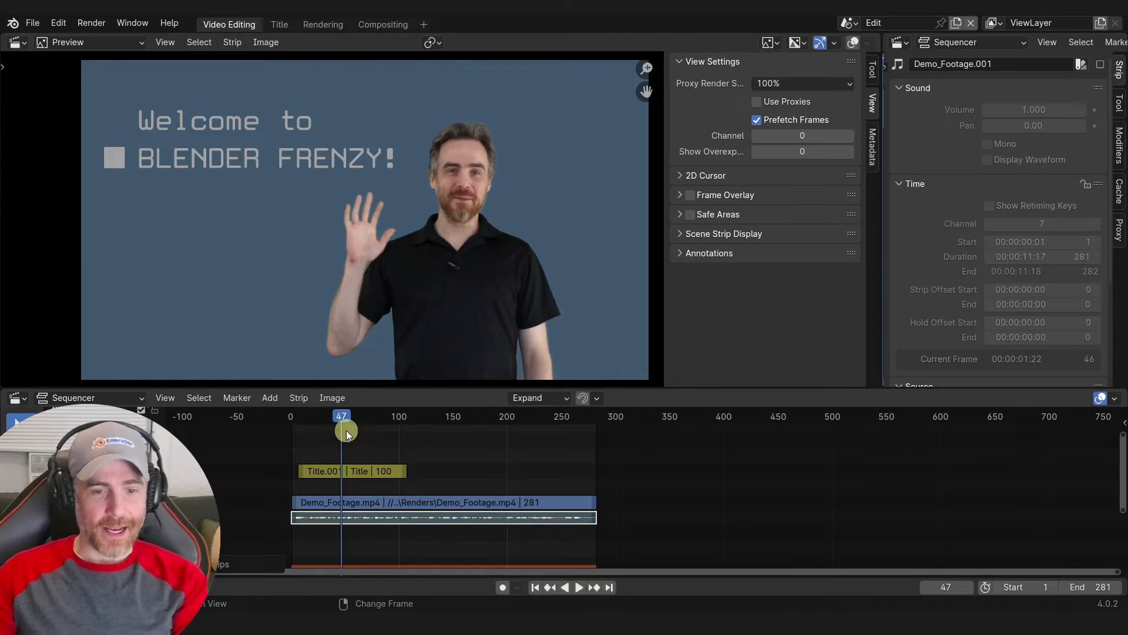
# Play the edit to frame 93, then view the Title workspace scrubbed to frame 260
pyautogui.click(292, 418)
pyautogui.press('space')
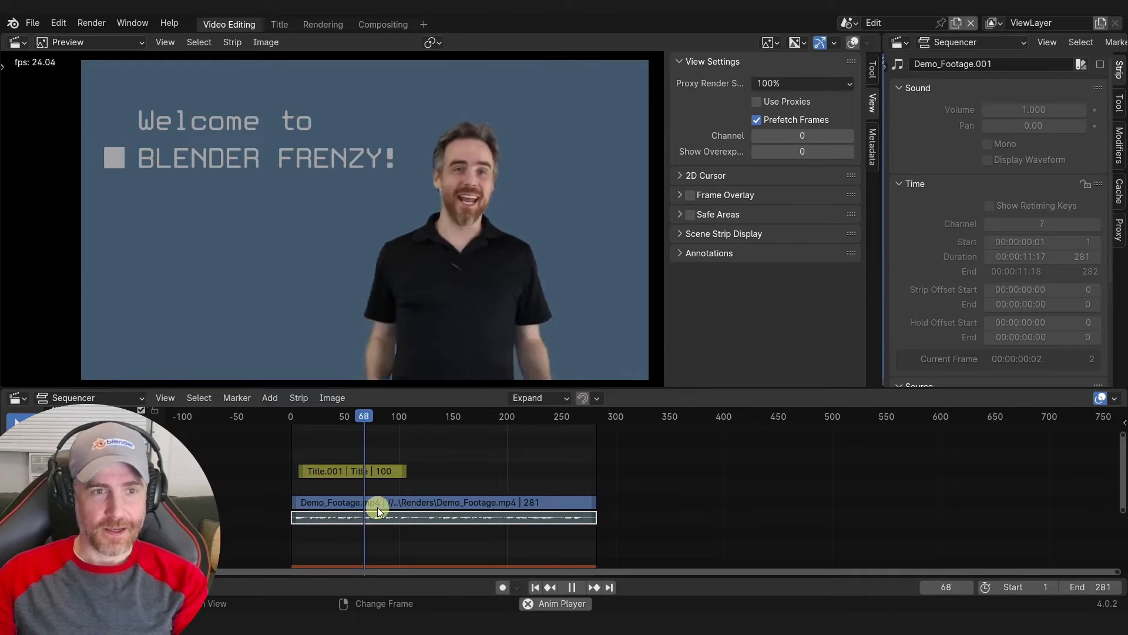
pyautogui.press('space')
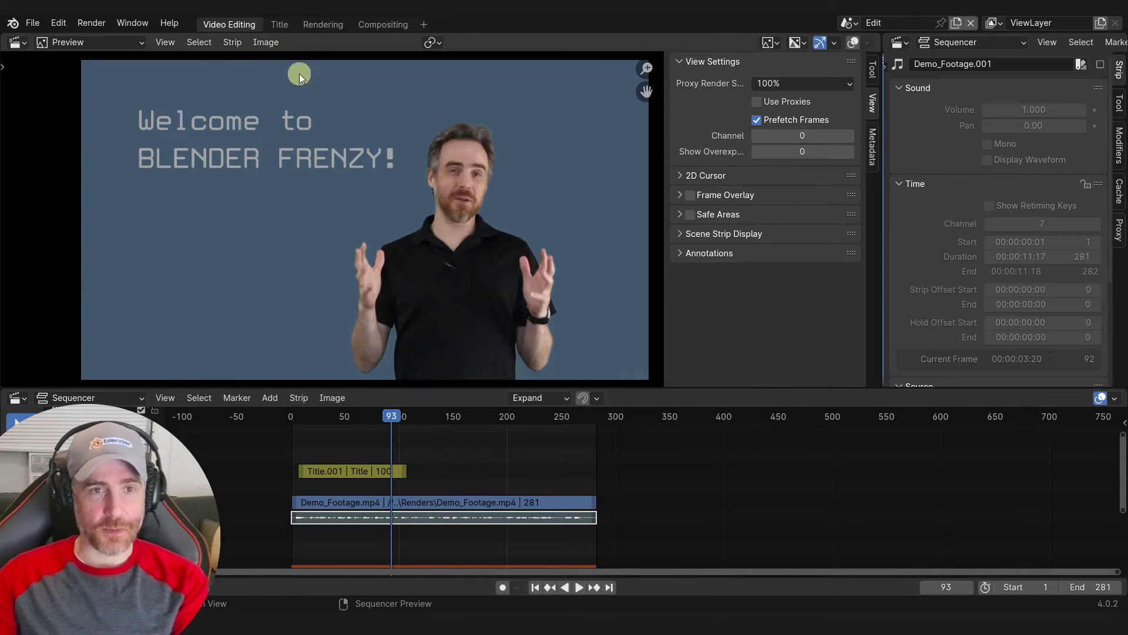
pyautogui.click(282, 24)
pyautogui.moveTo(521, 549); pyautogui.dragTo(340, 541)
# Change the Title scene's End frame to 100, check frame 25, and go back to Video Editing
pyautogui.click(797, 524)
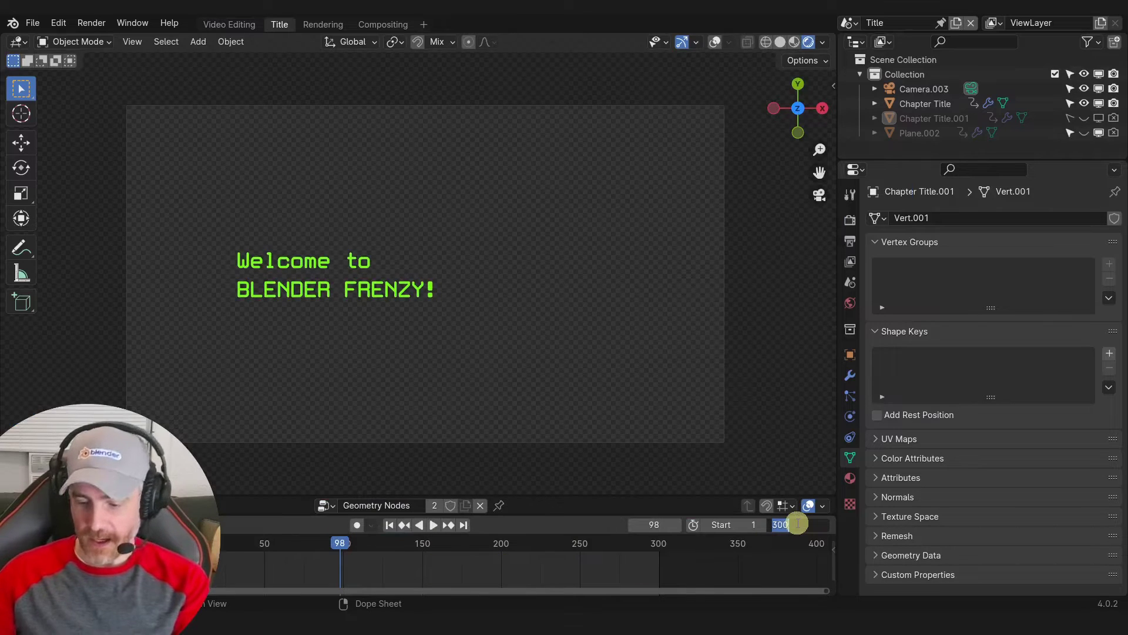
pyautogui.write('100')
pyautogui.press('Return')
pyautogui.click(330, 556)
pyautogui.scroll(6, 330, 555)
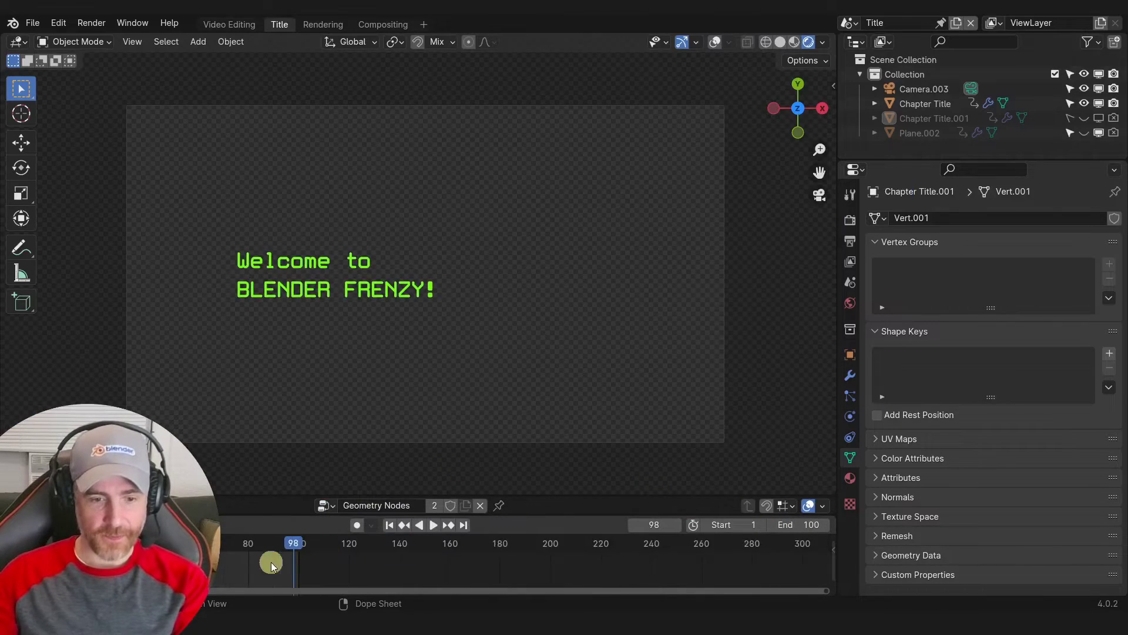
pyautogui.click(226, 543)
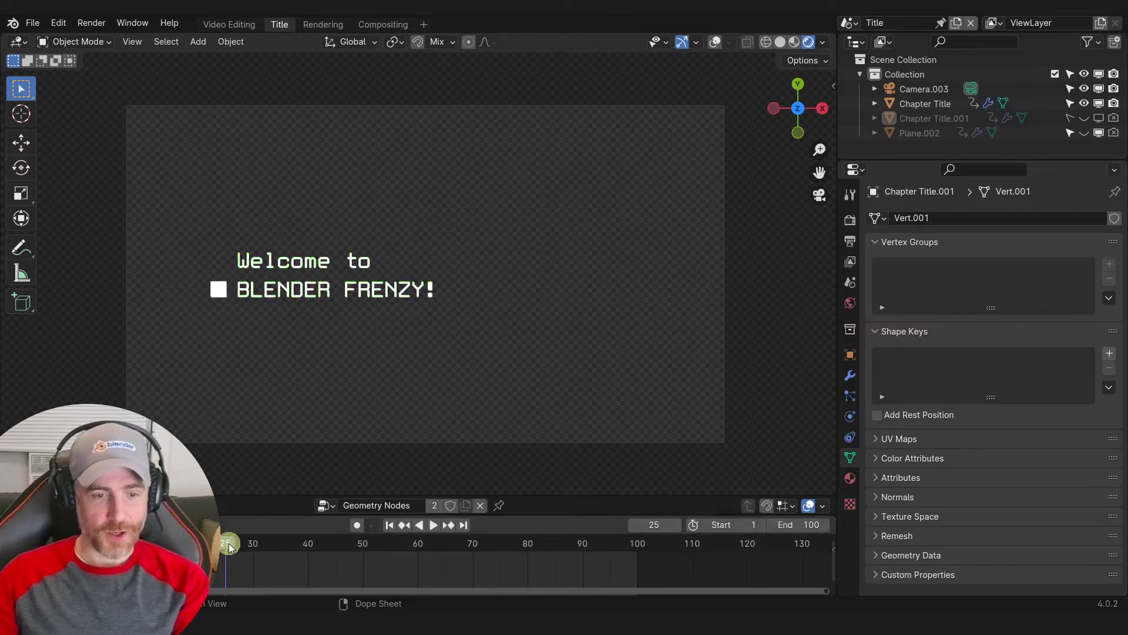
pyautogui.click(225, 25)
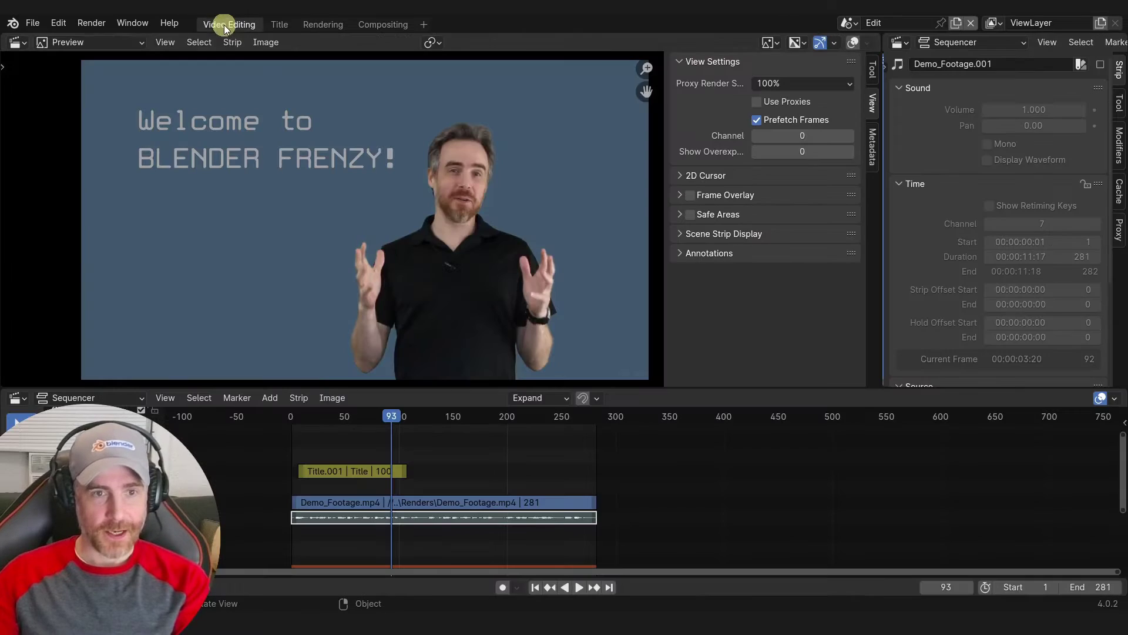
# Jump to frame 37 on the sequencer timeline ruler
pyautogui.click(330, 416)
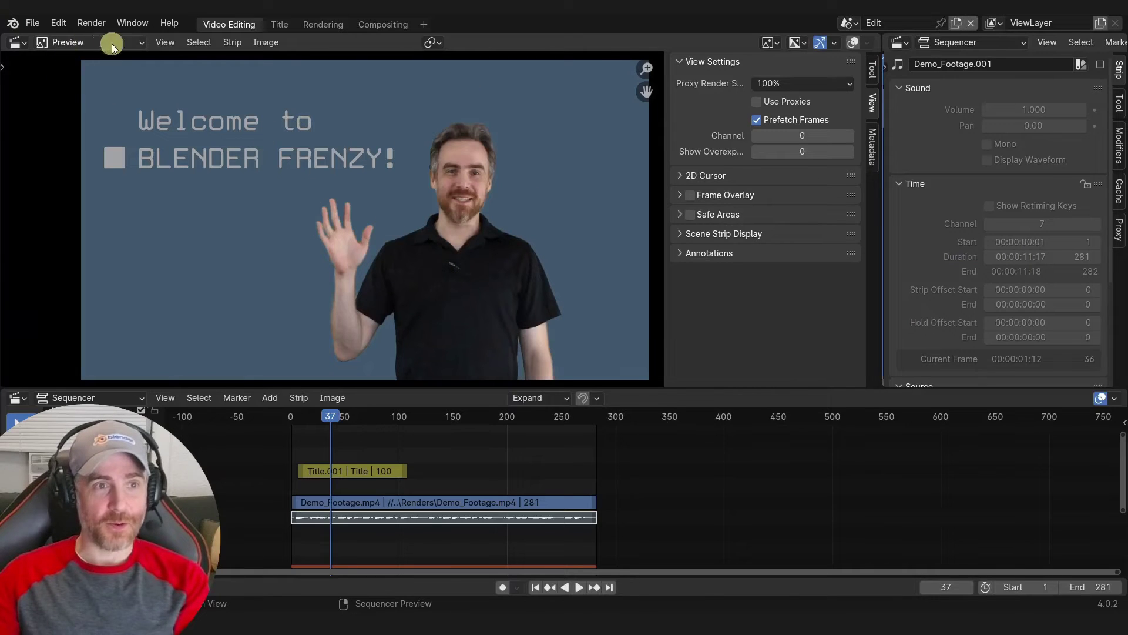
# In the preview sidebar, set Scene Strip Display shading to Rendered
pyautogui.press('n')
pyautogui.press('n')
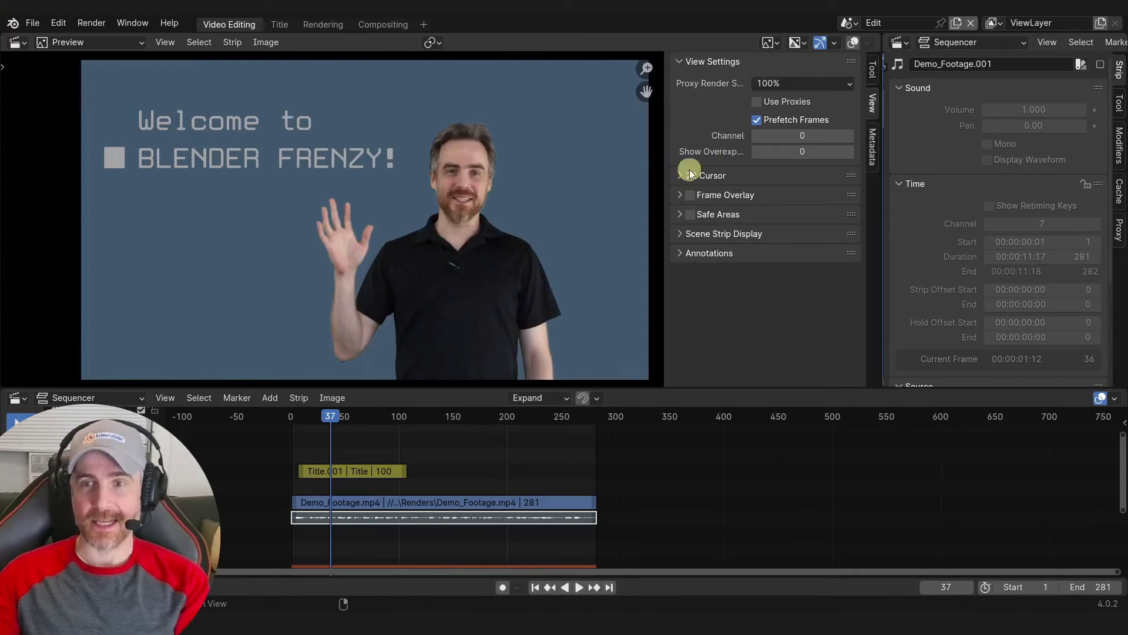
pyautogui.press('n')
pyautogui.press('n')
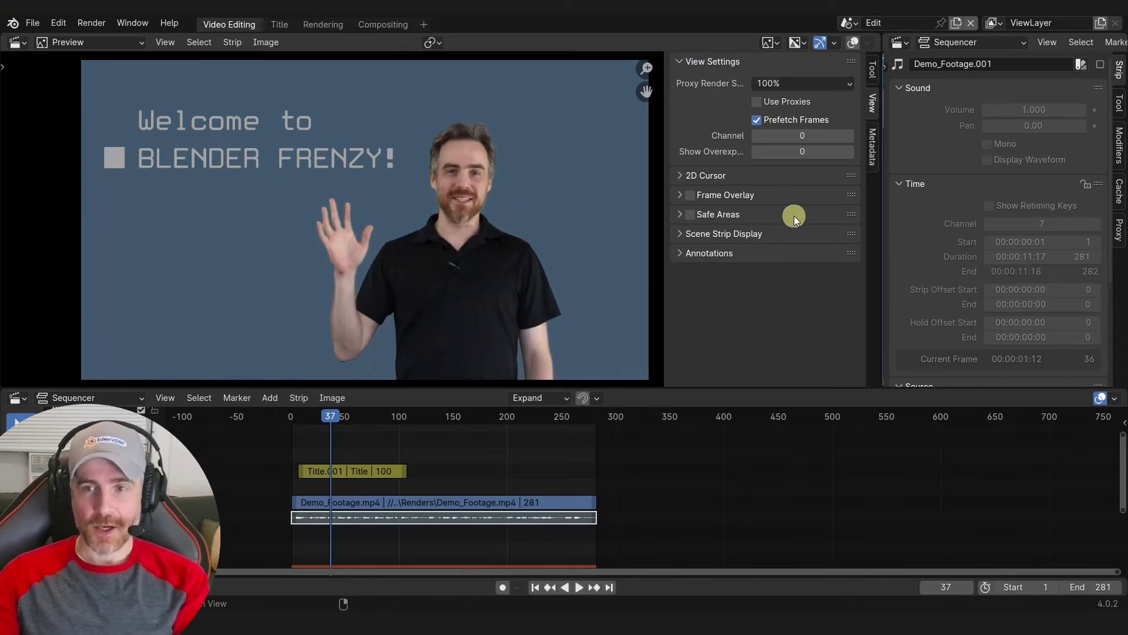
pyautogui.click(722, 233)
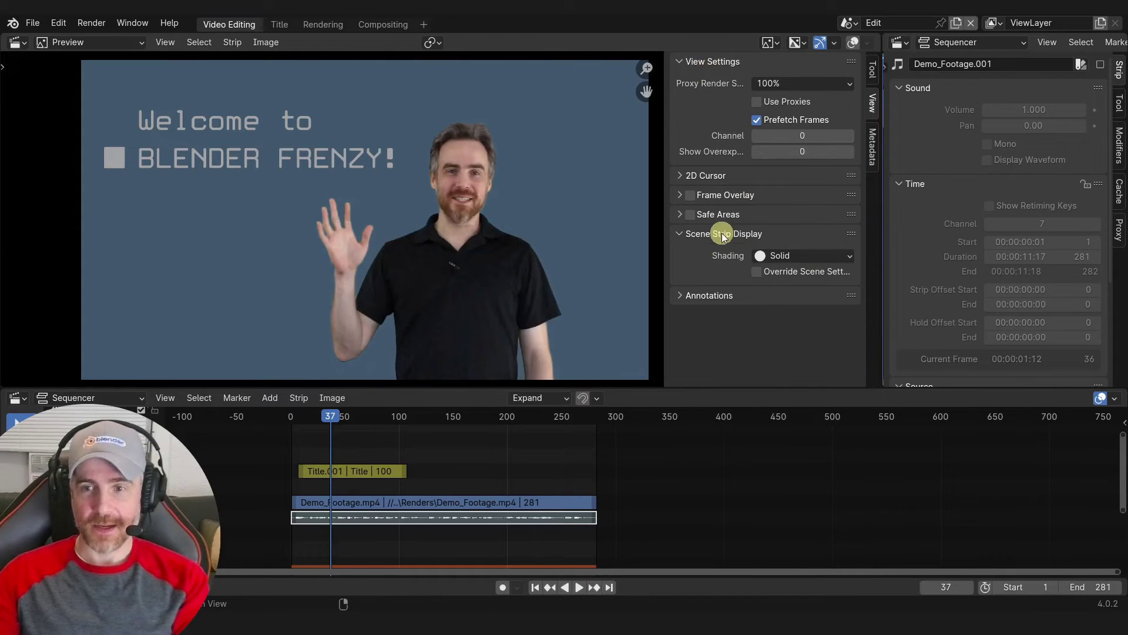
pyautogui.click(809, 256)
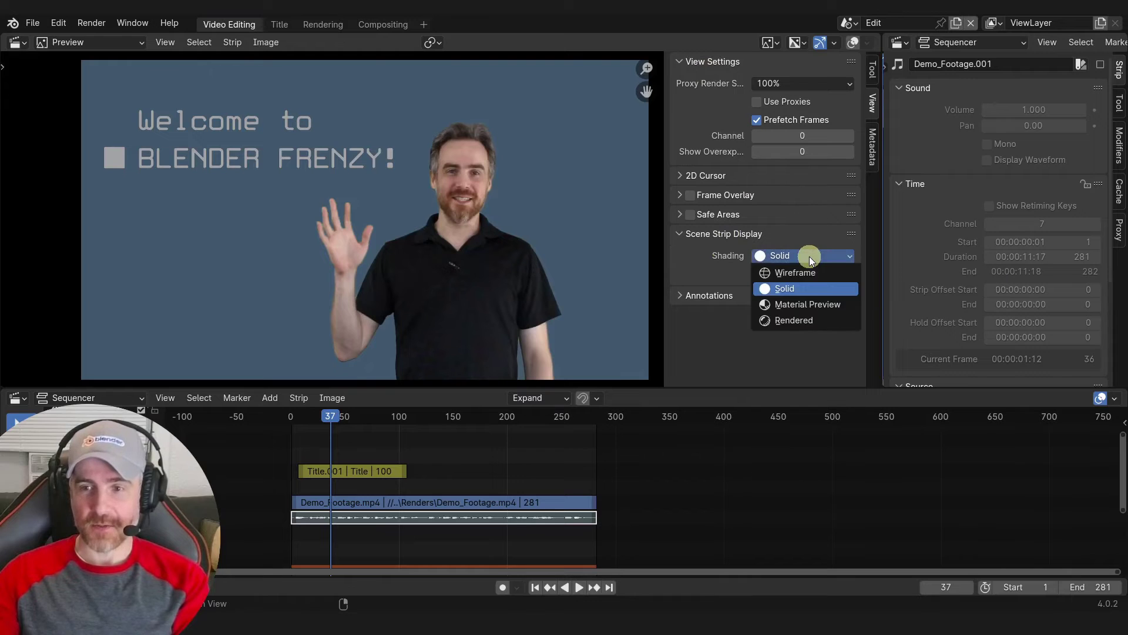
pyautogui.click(796, 321)
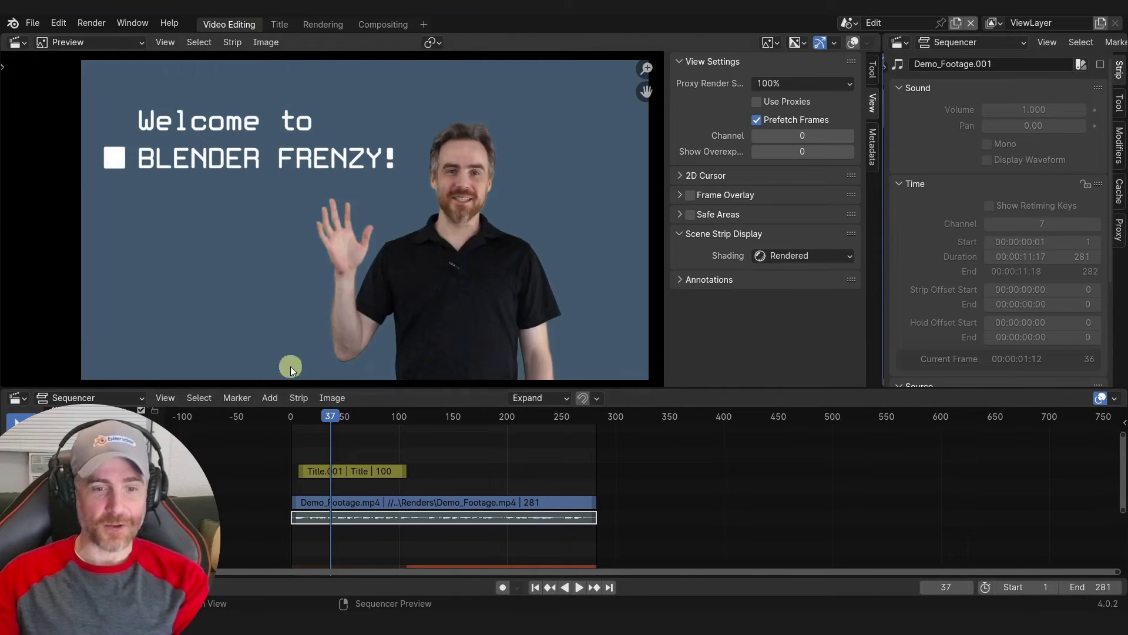
# Jump to frame 86, then orbit the title text in the Title workspace
pyautogui.click(385, 414)
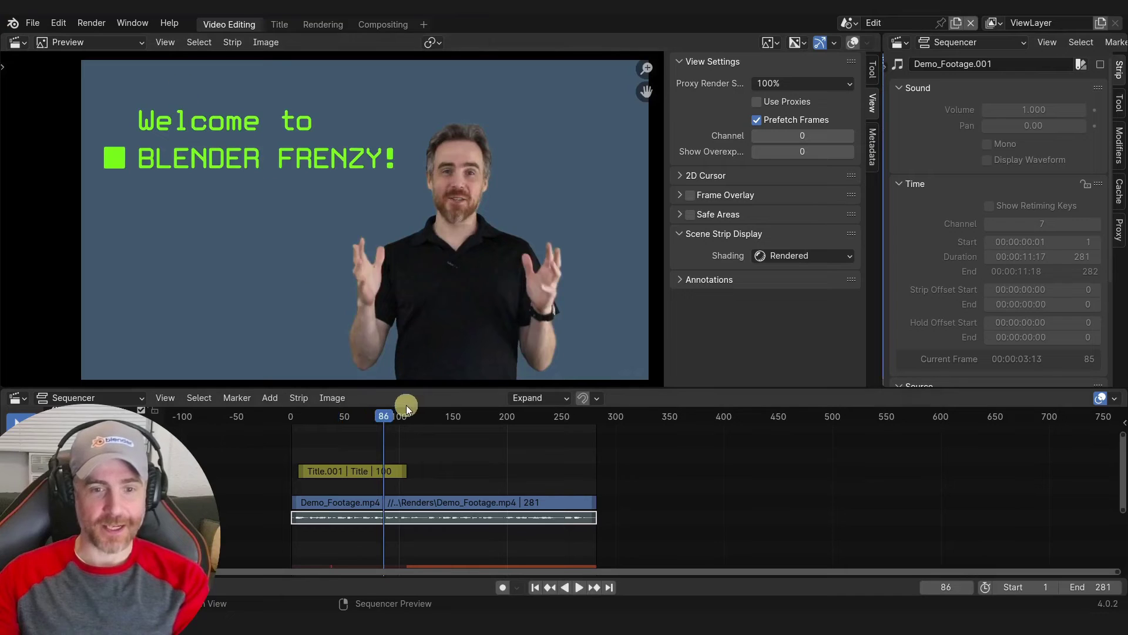
pyautogui.click(281, 25)
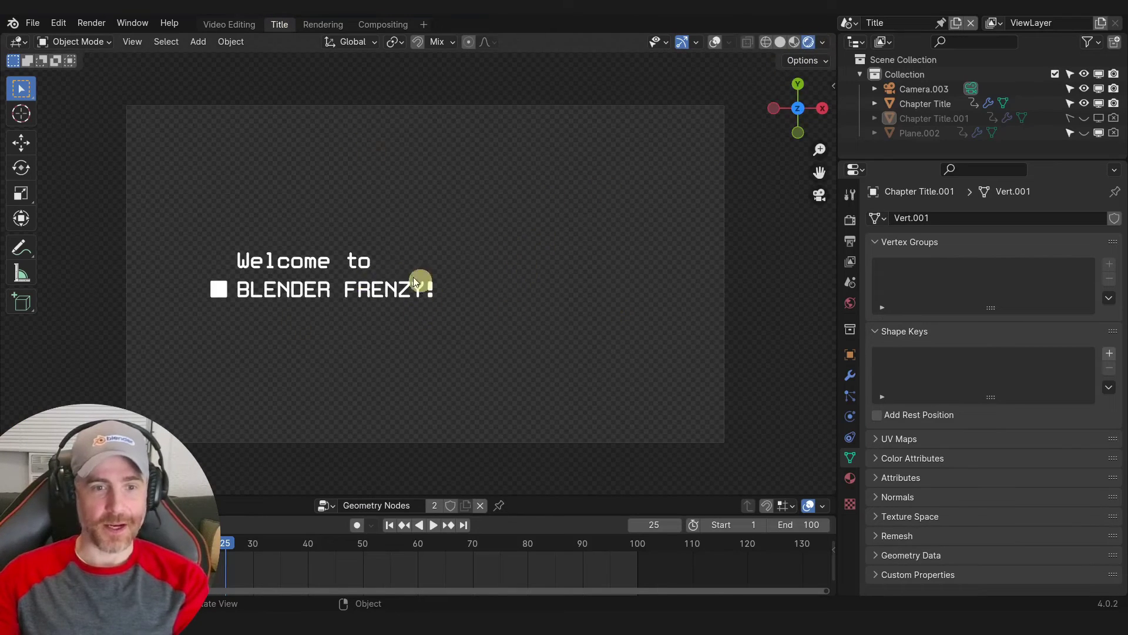
pyautogui.moveTo(415, 282)
pyautogui.mouseDown(button='middle')
pyautogui.moveTo(476, 235)
pyautogui.moveTo(574, 298)
pyautogui.moveTo(574, 325)
pyautogui.mouseUp(button='middle')
# Set Scene Strip Display shading to Material Preview and play the edit to frame 96
pyautogui.click(793, 255)
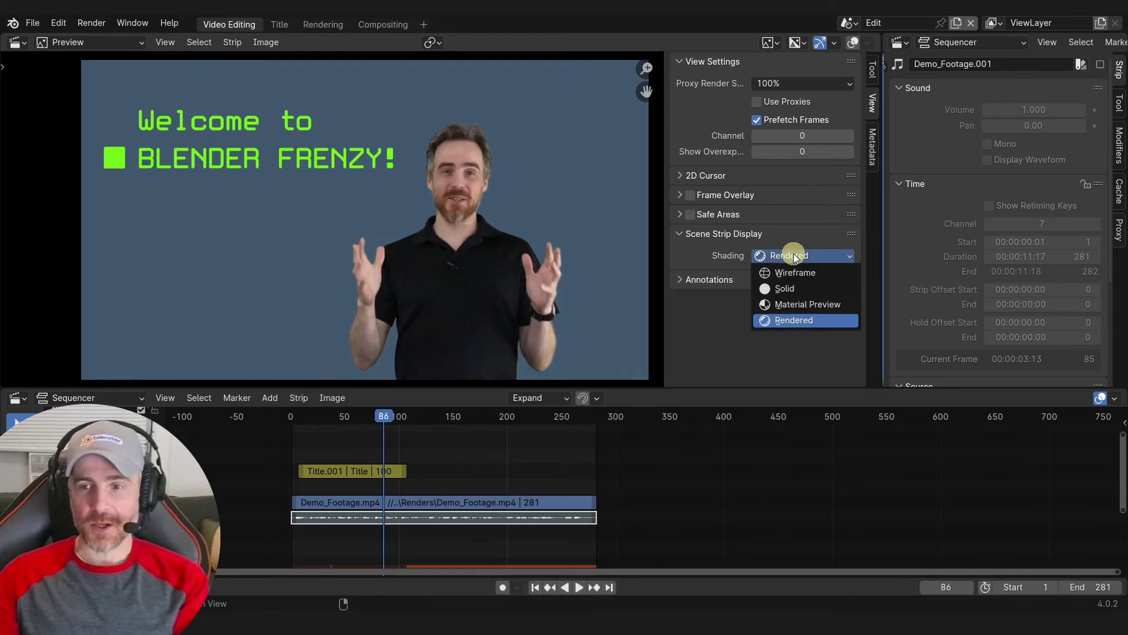
pyautogui.click(793, 304)
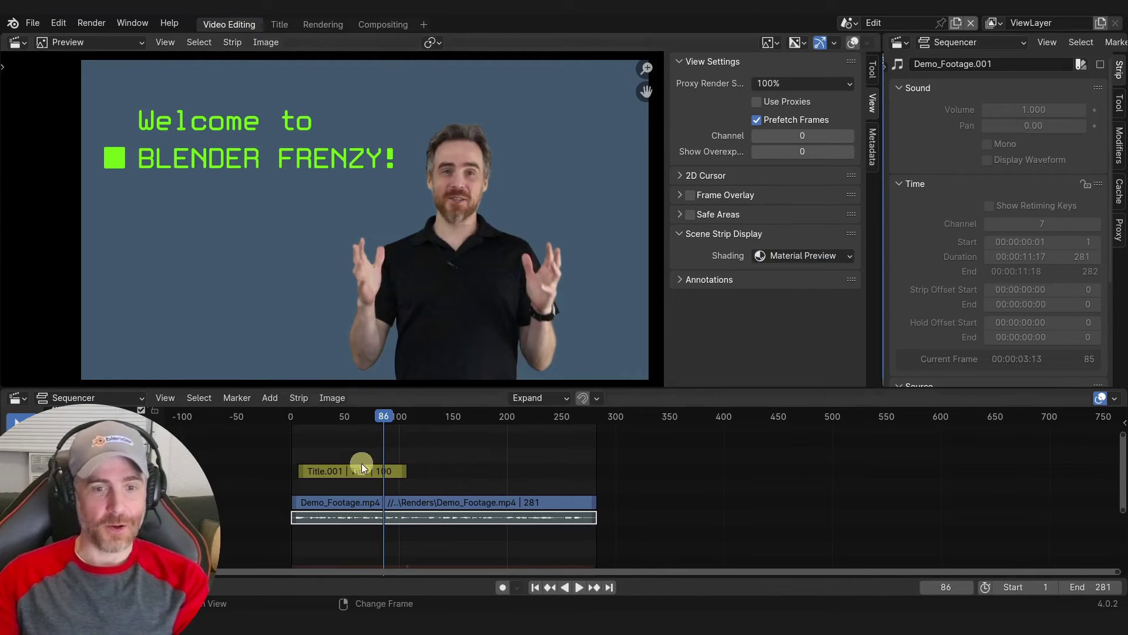
pyautogui.click(315, 411)
pyautogui.press('space')
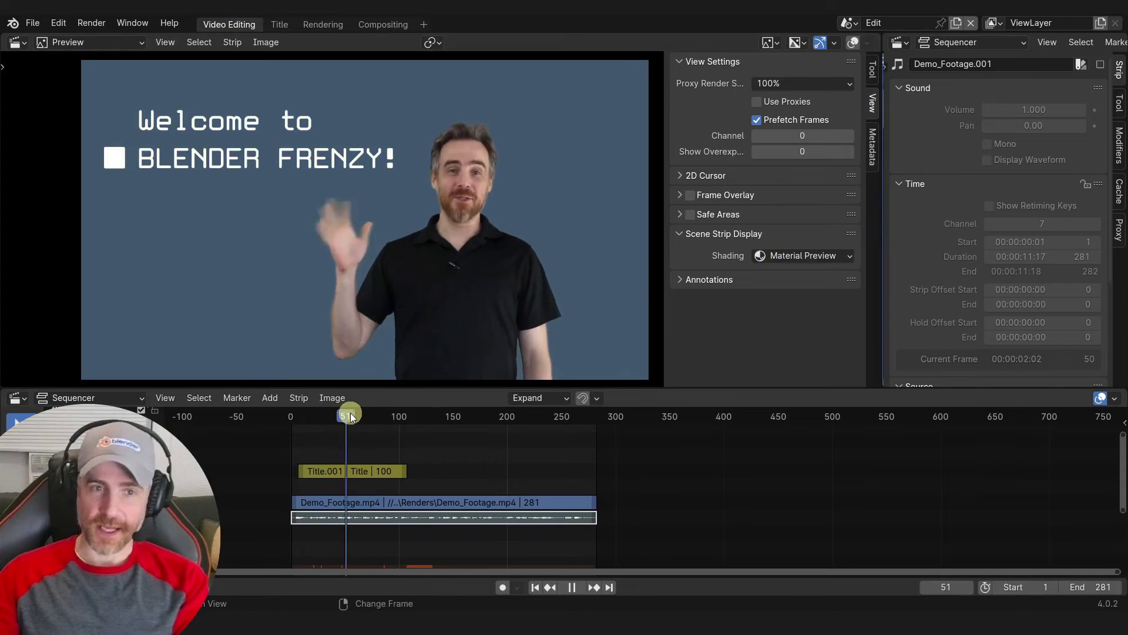
pyautogui.press('space')
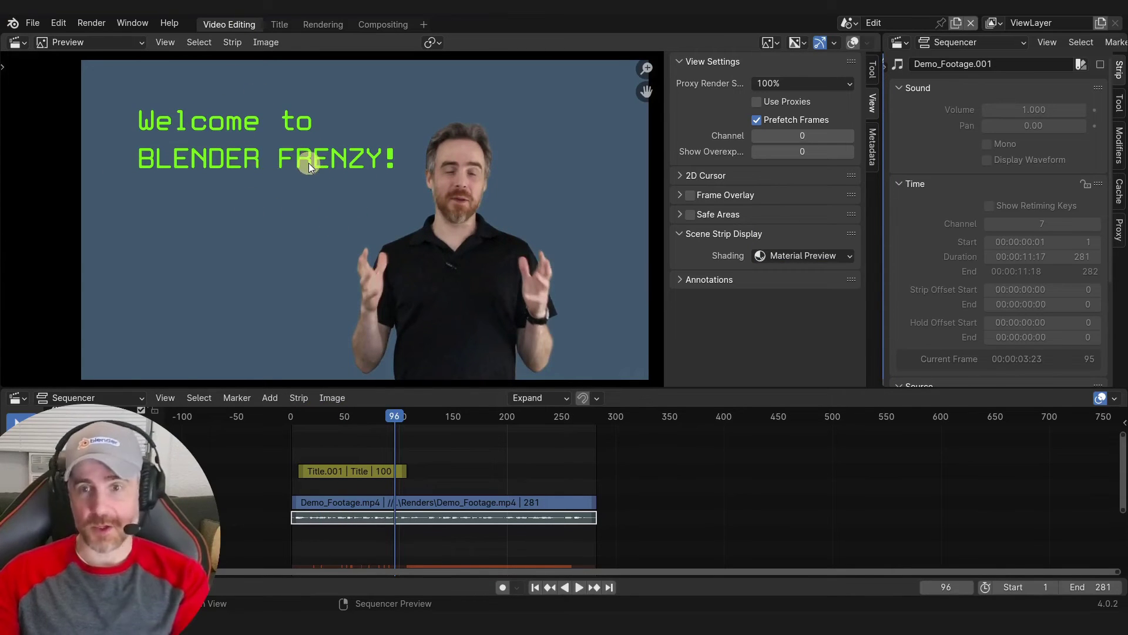
# Switch Scene Strip Display shading to Wireframe and select the Title.001 strip
pyautogui.click(776, 255)
pyautogui.click(774, 273)
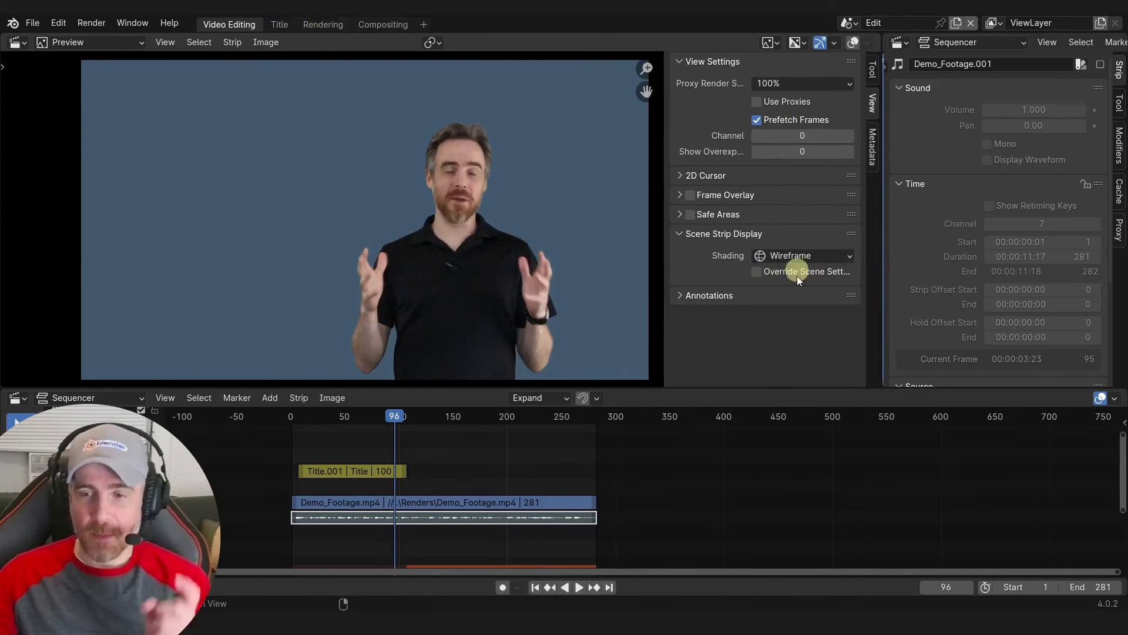
pyautogui.click(376, 472)
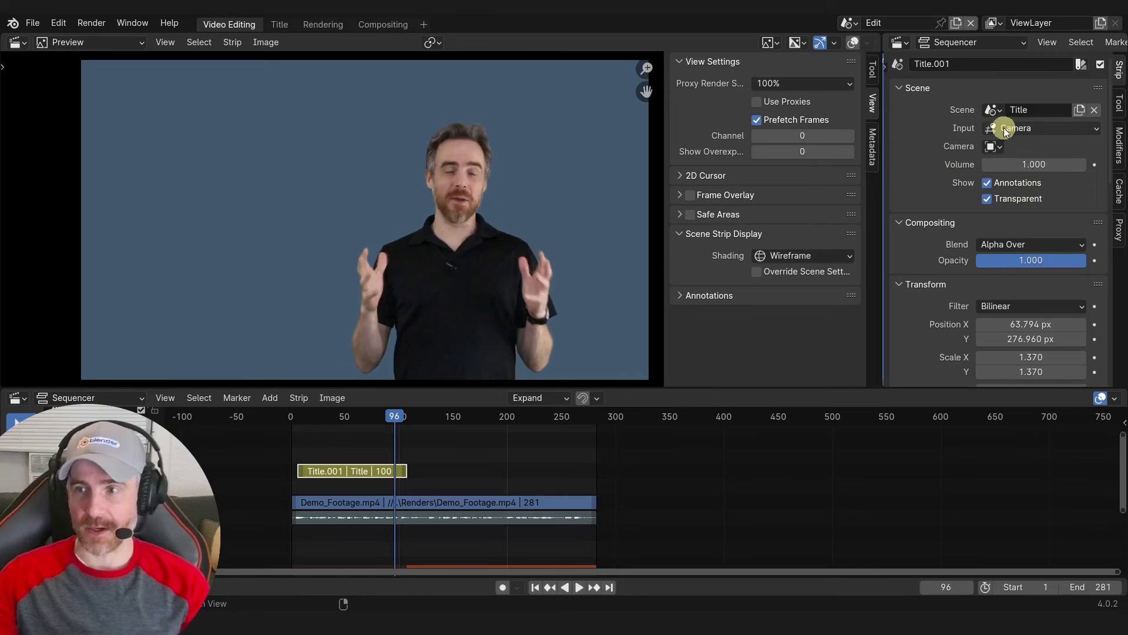
# Browse the sidebar's Tool, Modifiers, Cache and Proxy tabs, then return to Title.001's Strip tab
pyautogui.scroll(-10, 961, 217)
pyautogui.scroll(-12, 965, 252)
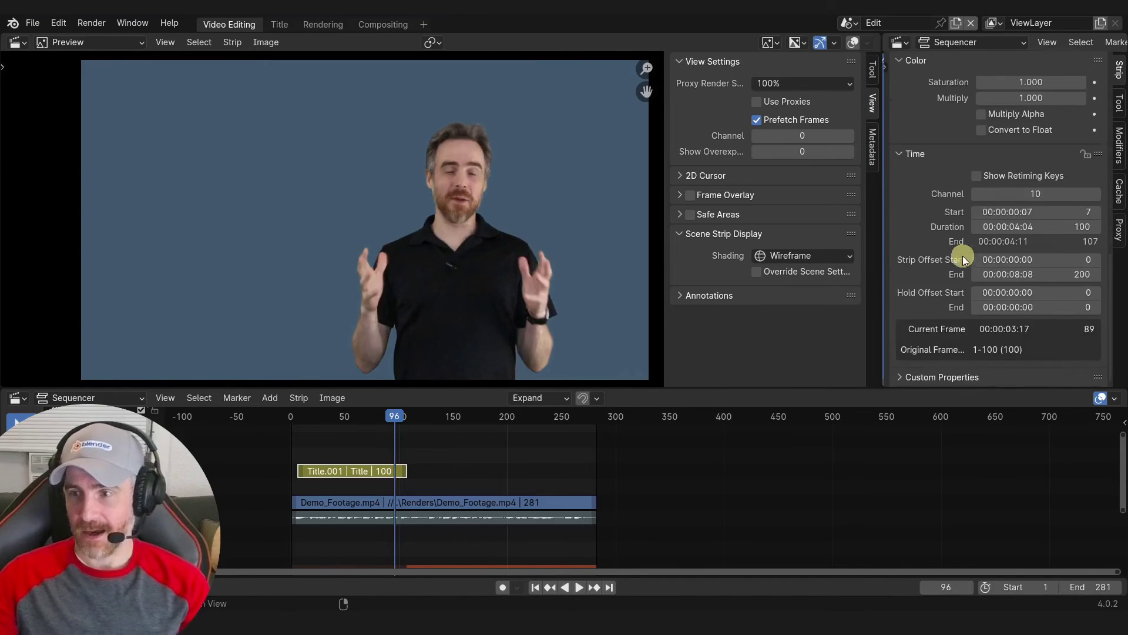
pyautogui.scroll(20, 963, 256)
pyautogui.click(1118, 103)
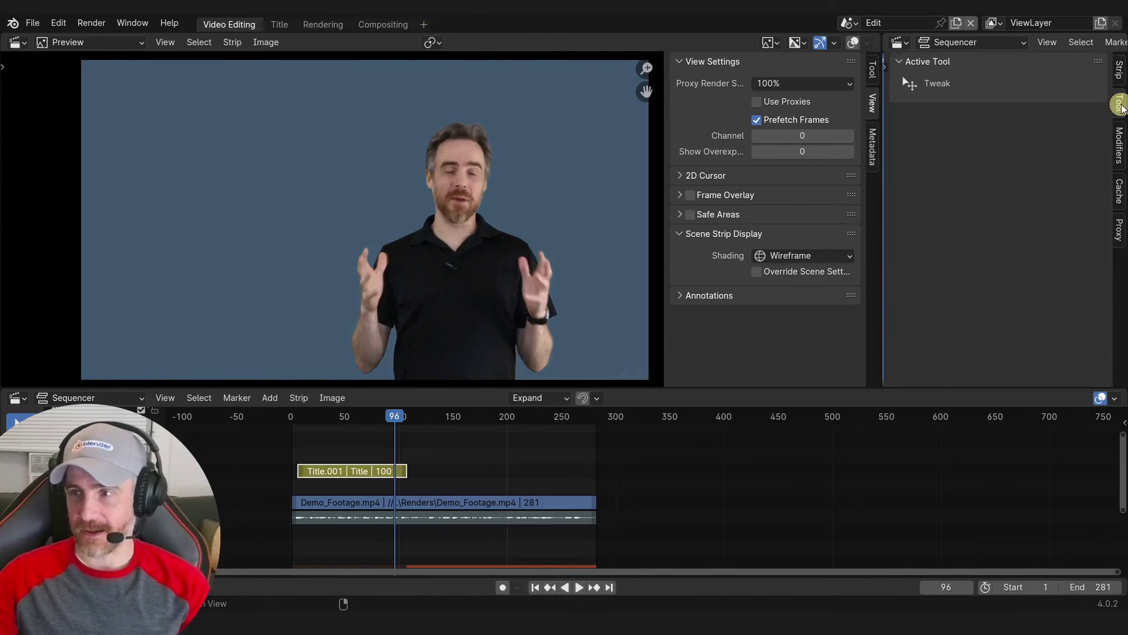
pyautogui.click(1120, 138)
pyautogui.click(1120, 191)
pyautogui.click(1119, 229)
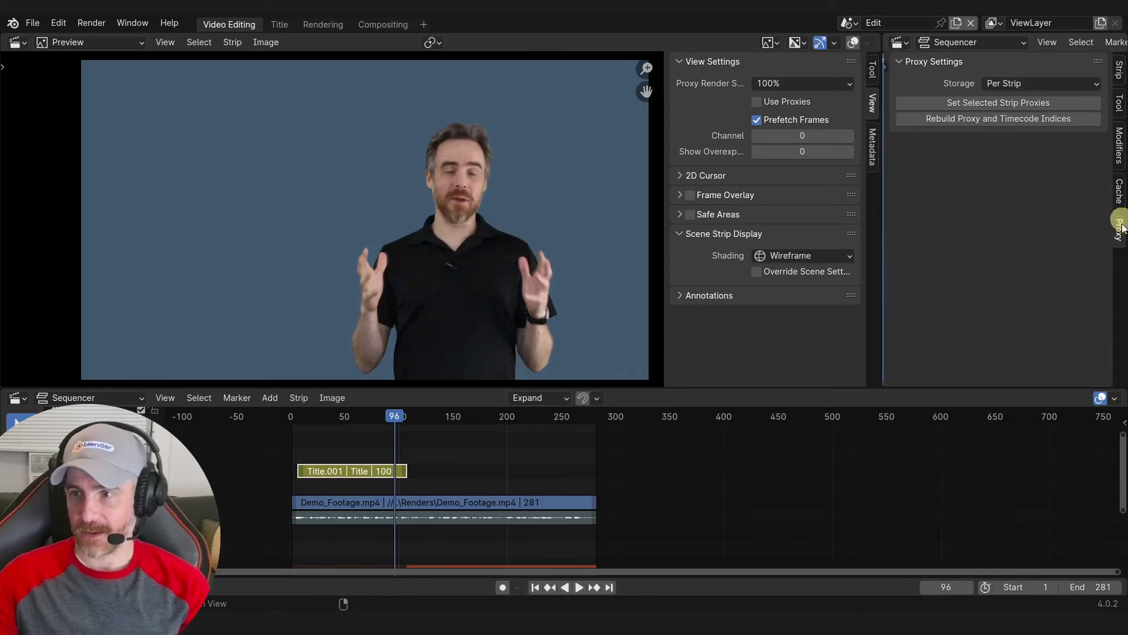
pyautogui.click(1118, 69)
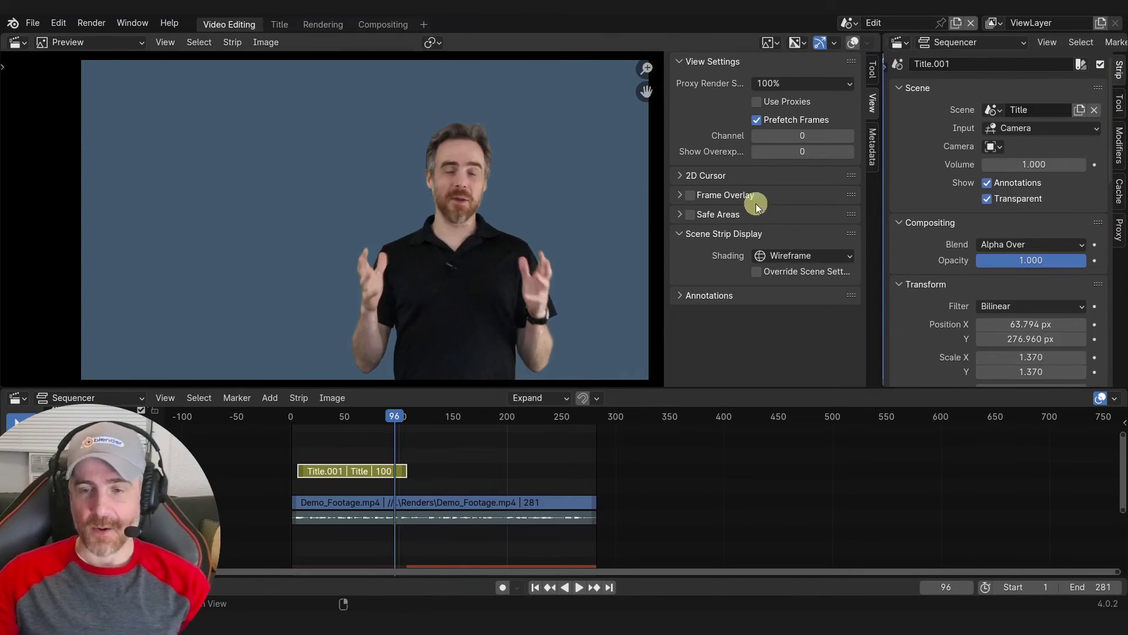